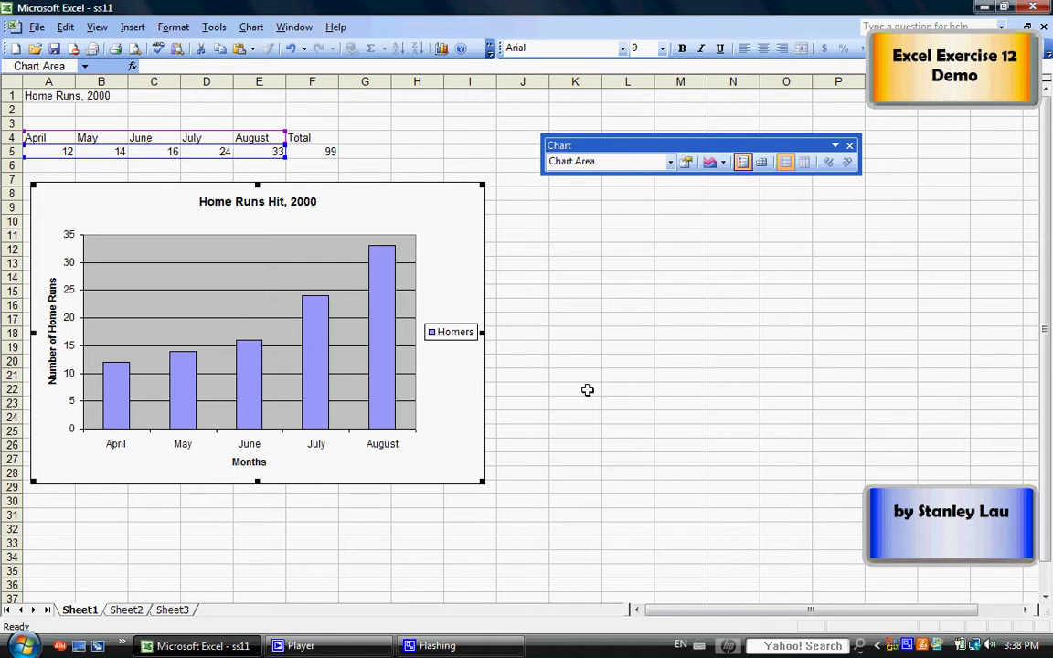
- Change the column chart to the Cone type with the clustered conical column sub-type, and enlarge the chart slightly
click(454, 273)
click(253, 28)
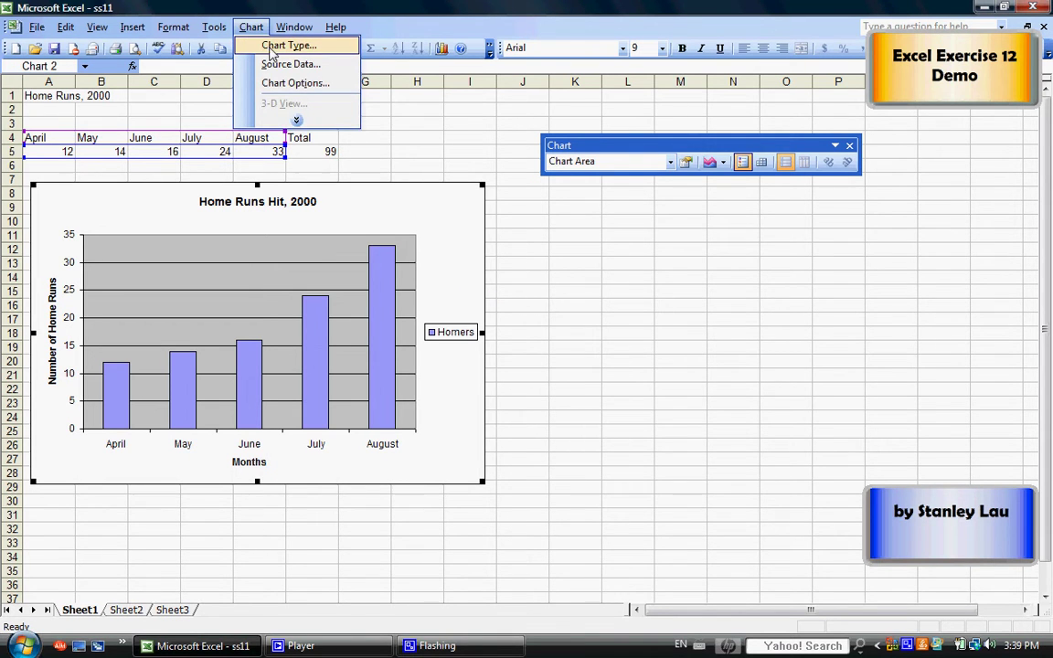
click(272, 46)
drag(568, 156, 613, 201)
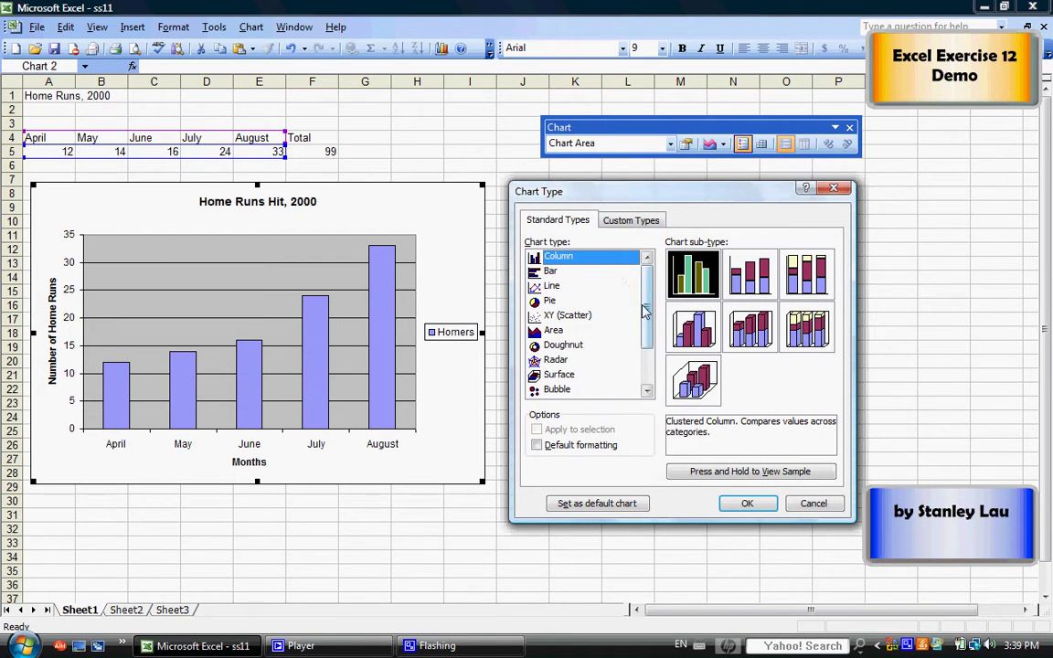
click(558, 271)
click(559, 286)
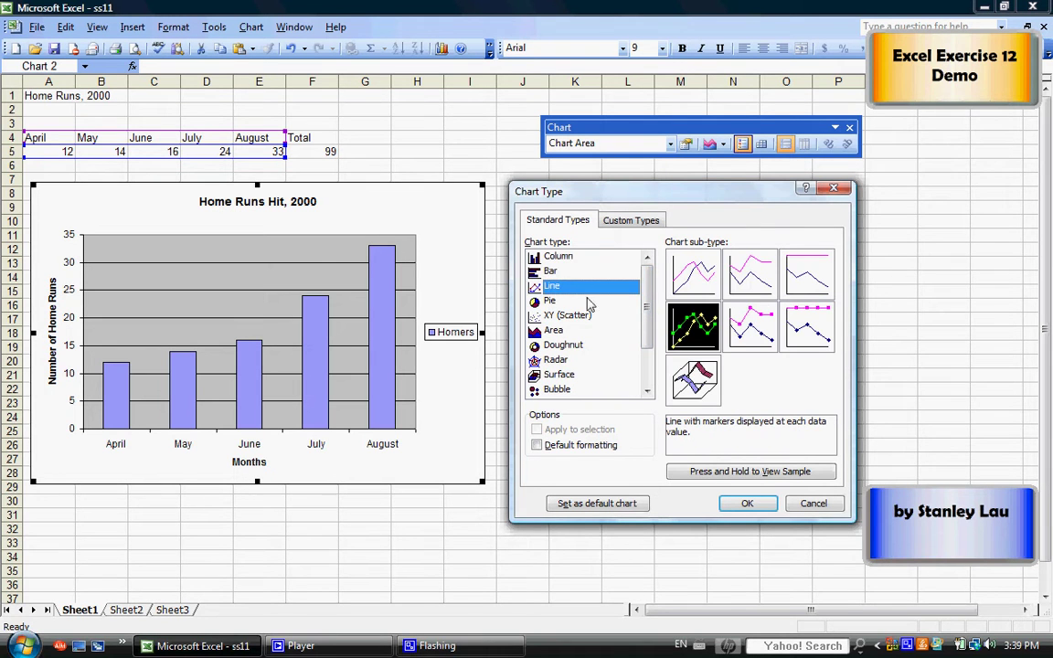
drag(646, 318, 653, 366)
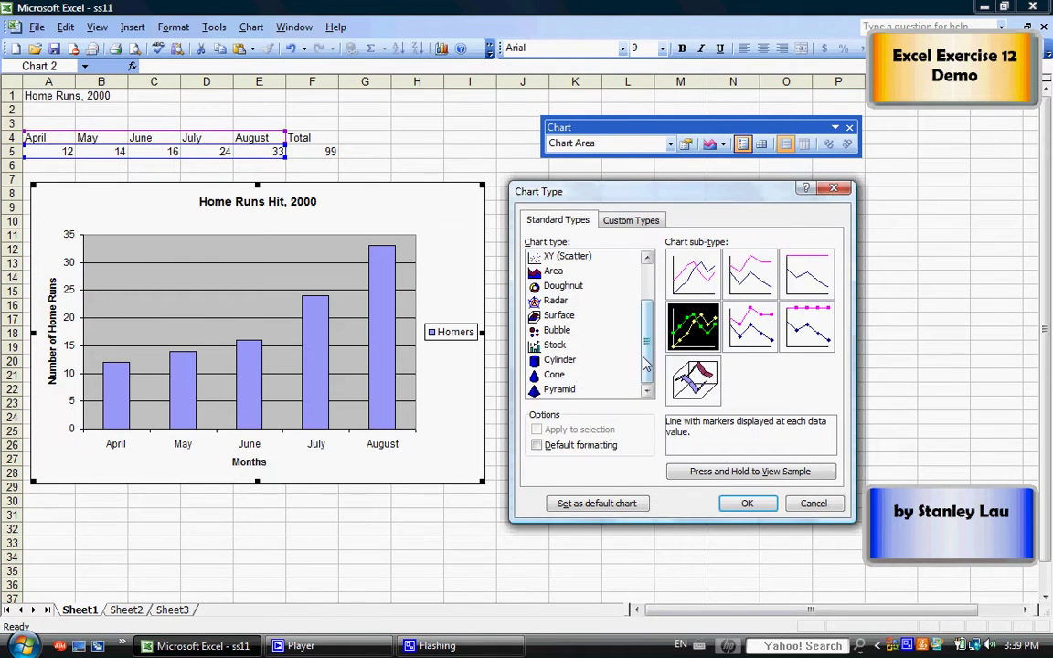
click(549, 377)
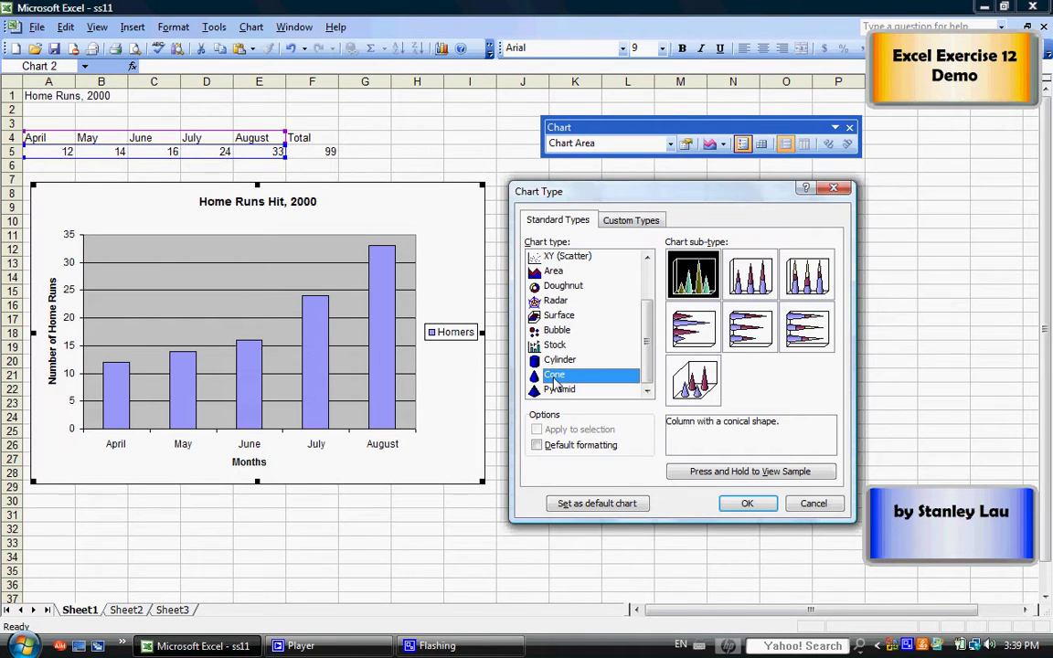
click(746, 505)
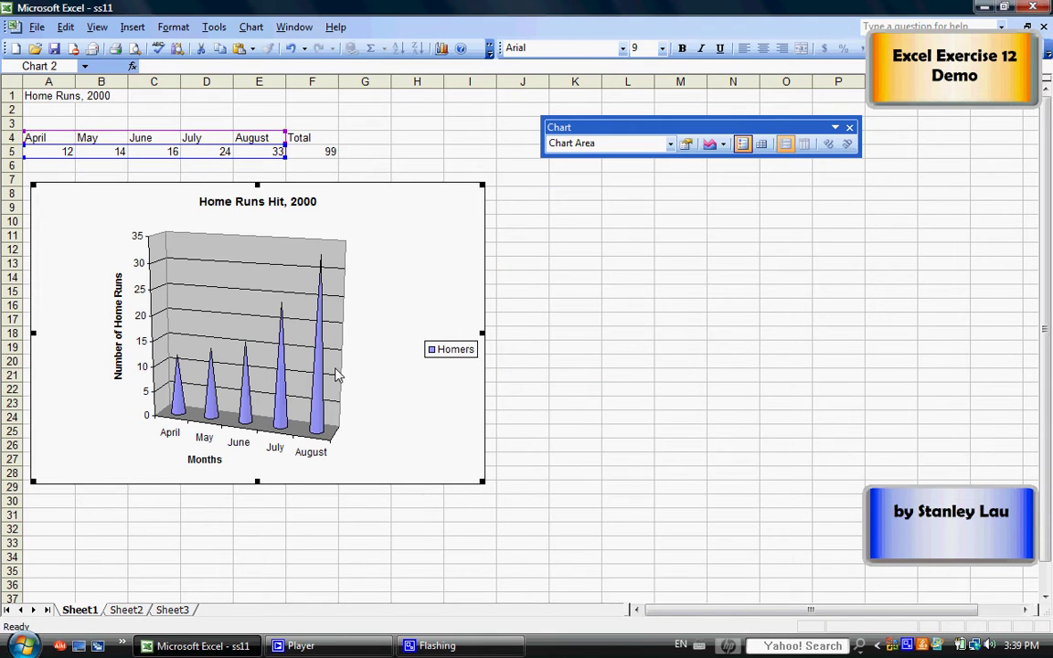
mouse_move(320, 389)
mouse_move(482, 480)
mouse_down()
mouse_move(538, 508)
mouse_move(489, 491)
mouse_up()
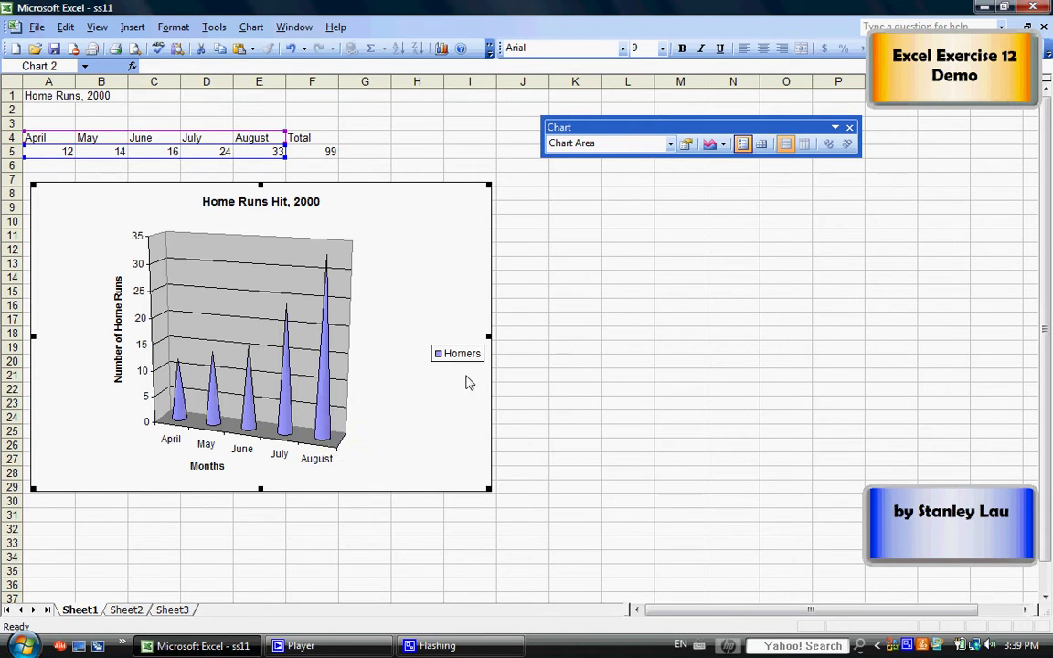
- Fill the cones of the Homers data series with red
double_click(327, 388)
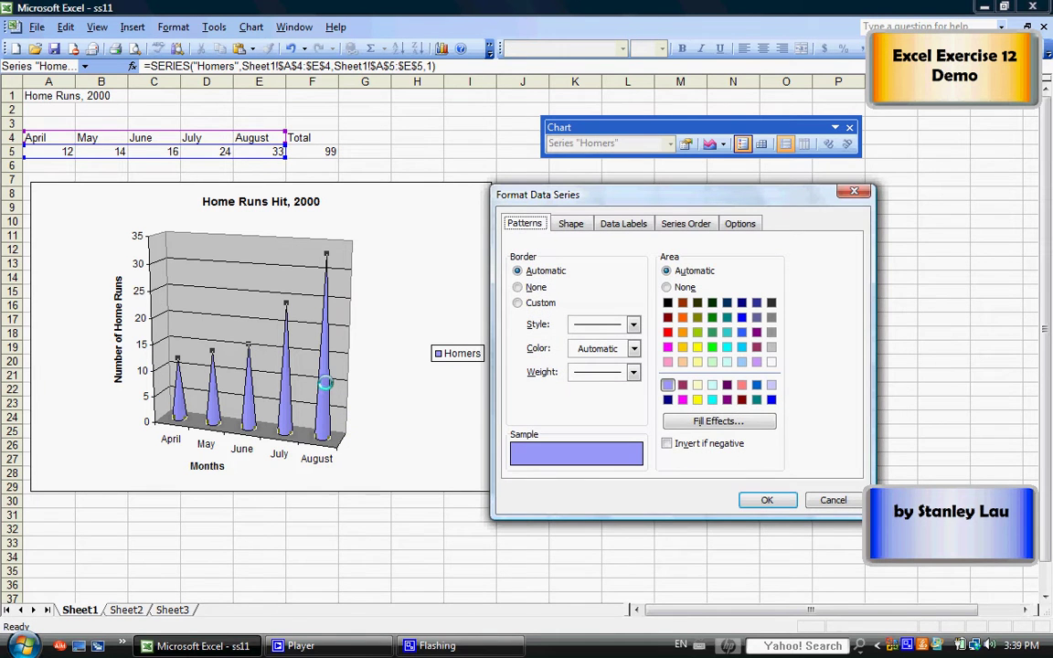
drag(666, 203, 610, 200)
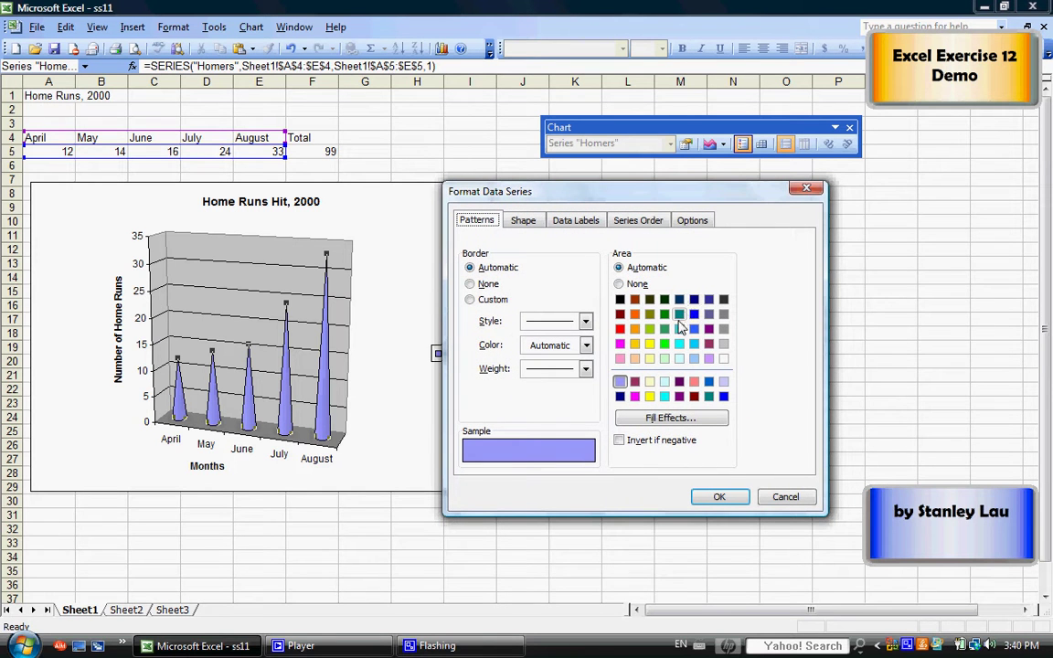
click(620, 330)
click(719, 498)
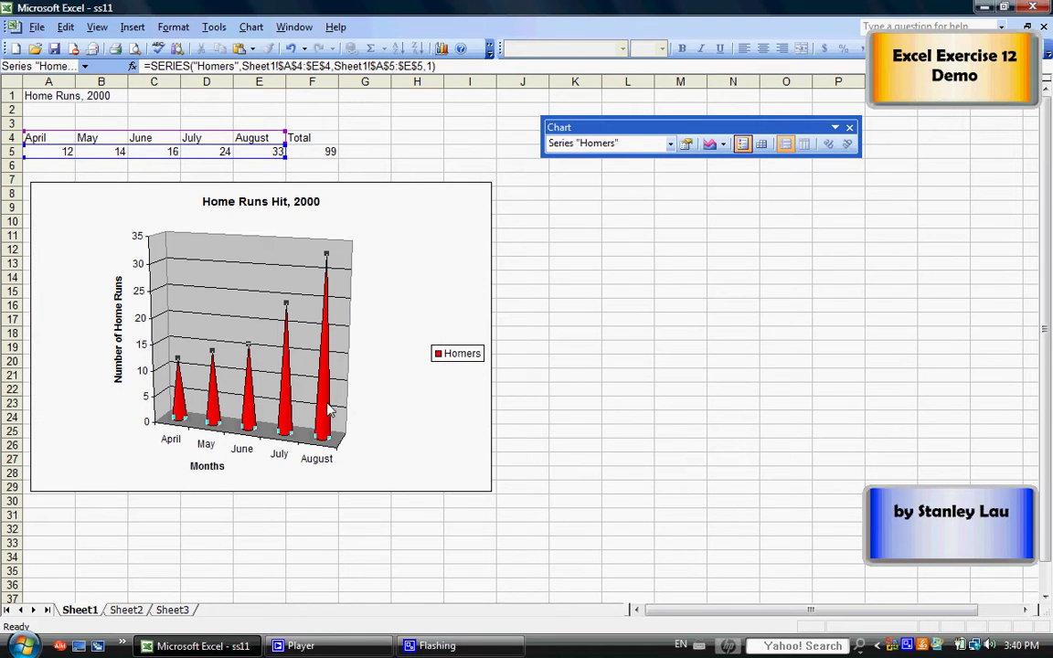
- Fill the chart walls behind the cones with yellow
mouse_move(329, 384)
double_click(259, 256)
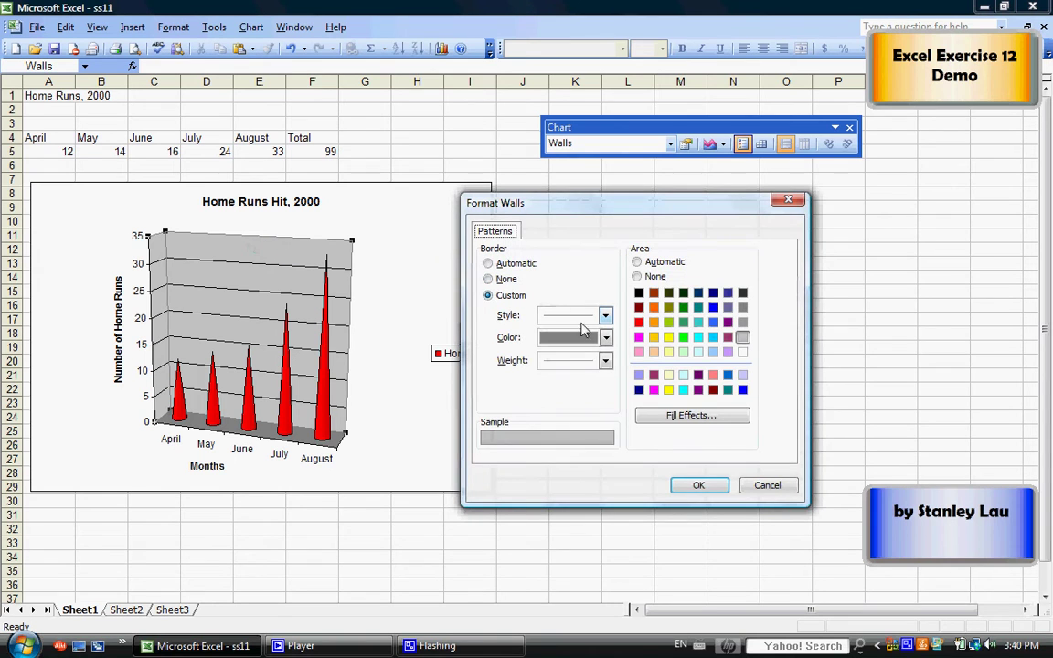
click(669, 339)
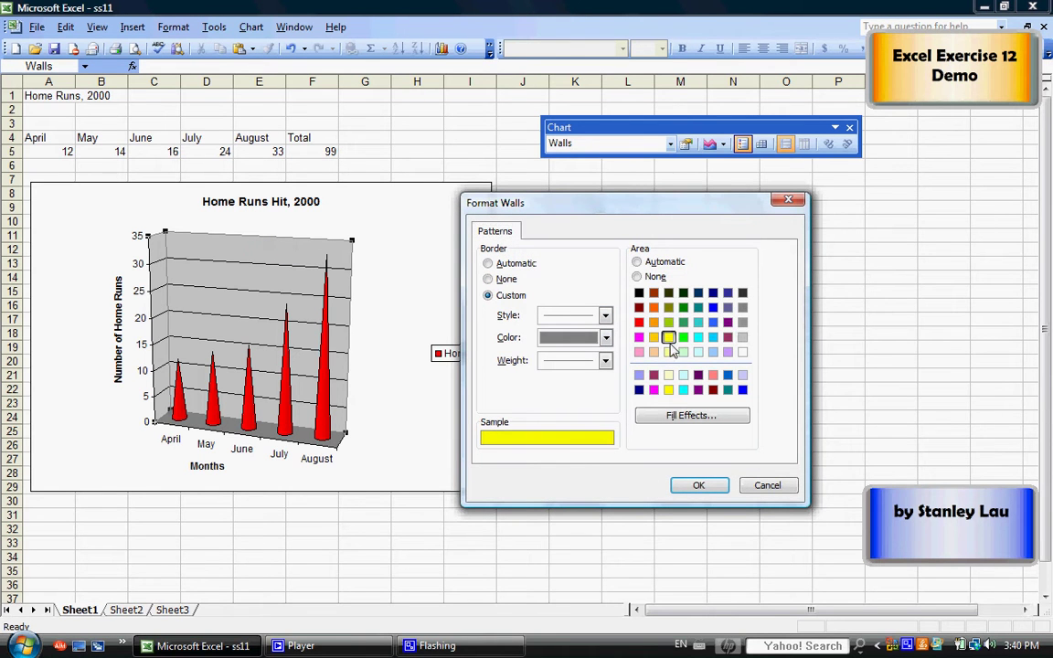
click(698, 485)
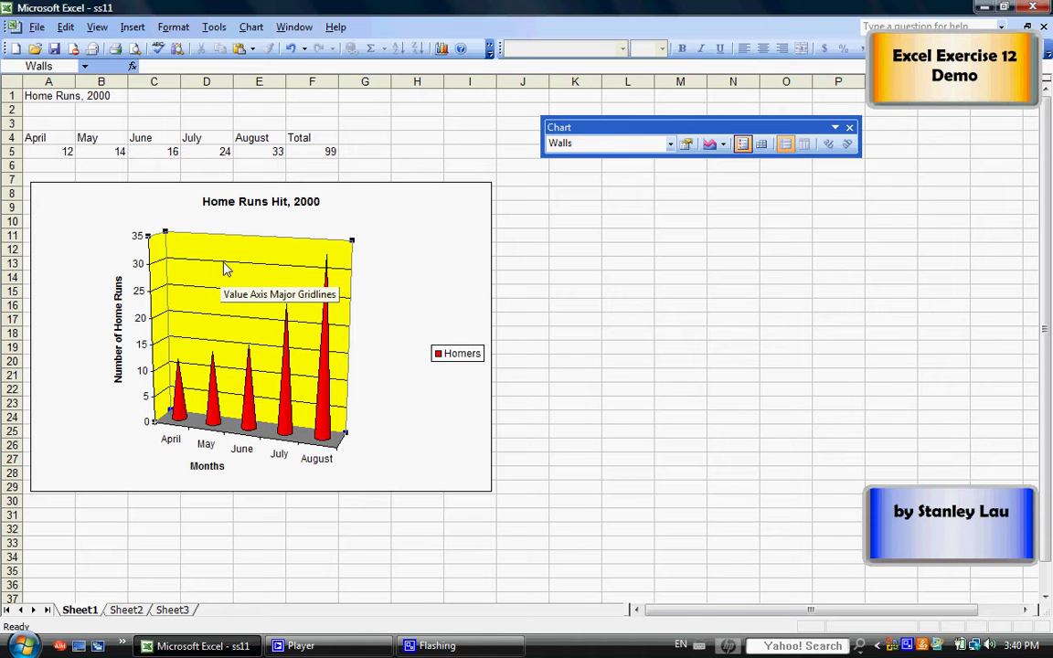
- Color the value axis major gridlines blue, then reselect the whole chart area
double_click(224, 265)
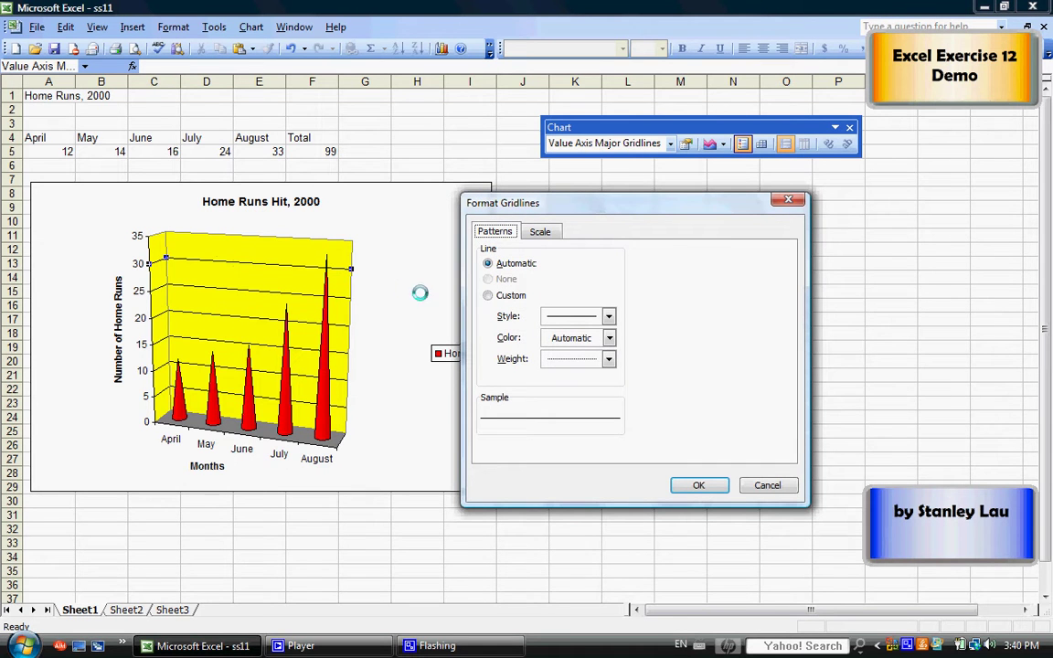
click(609, 339)
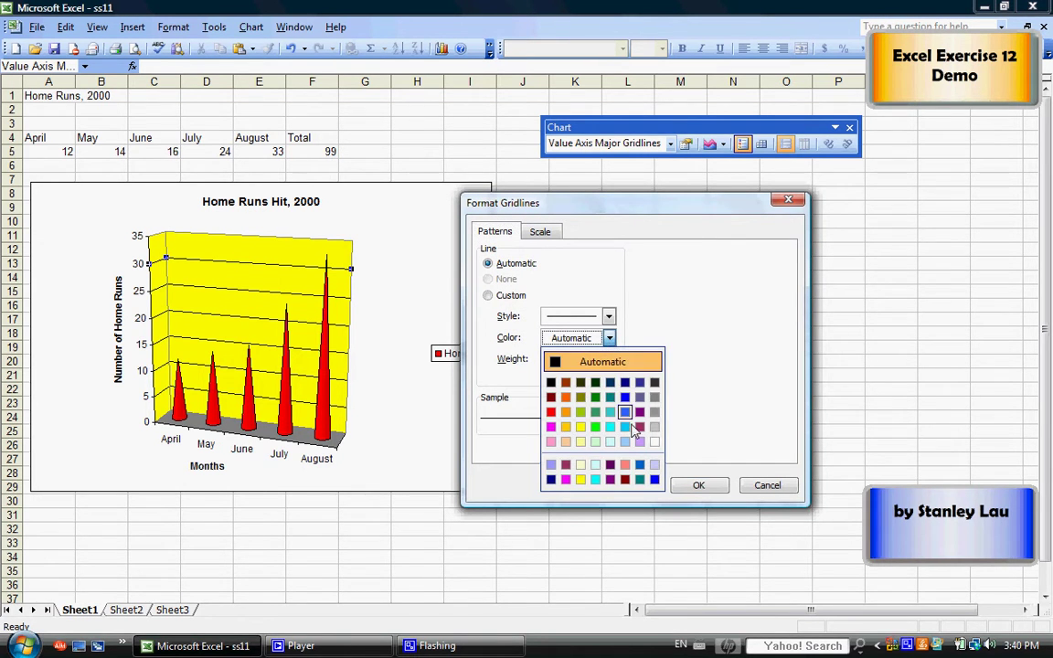
click(624, 397)
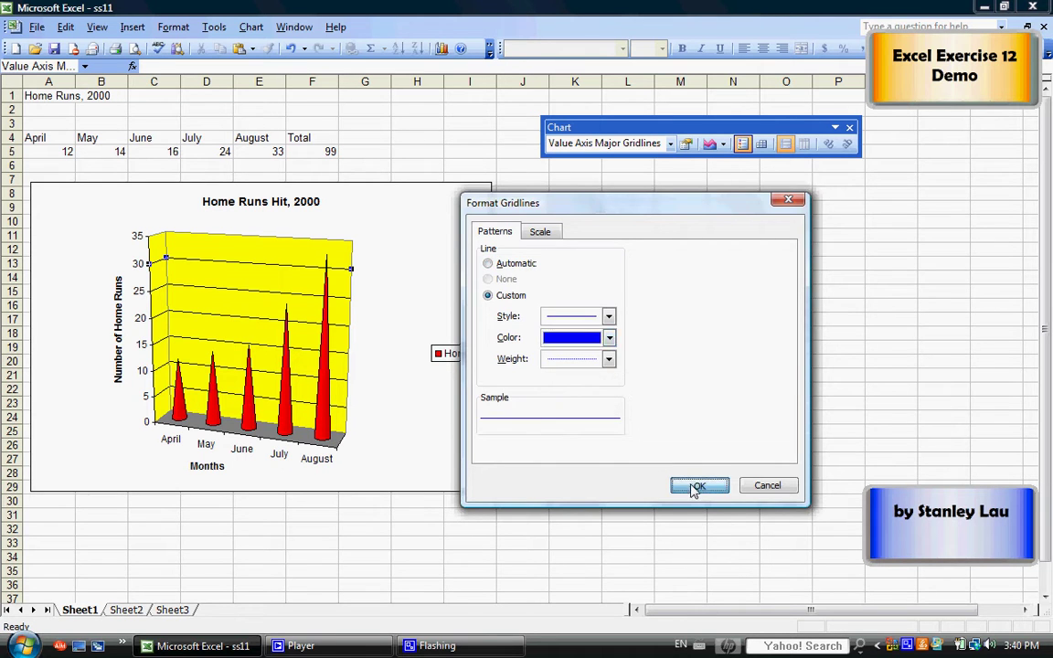
click(696, 486)
click(384, 319)
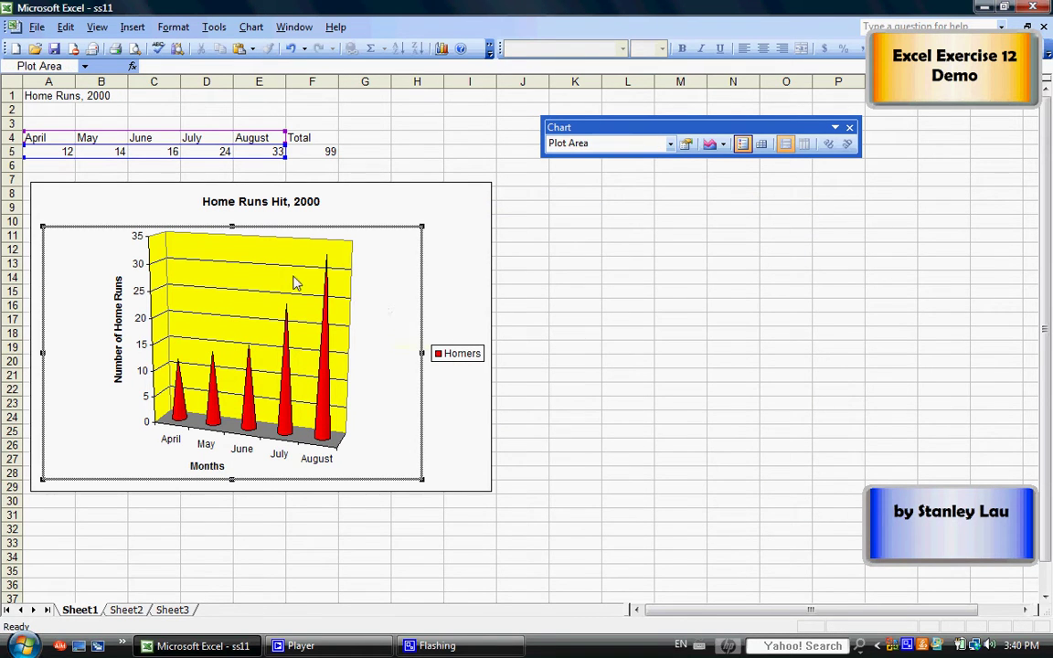
click(457, 290)
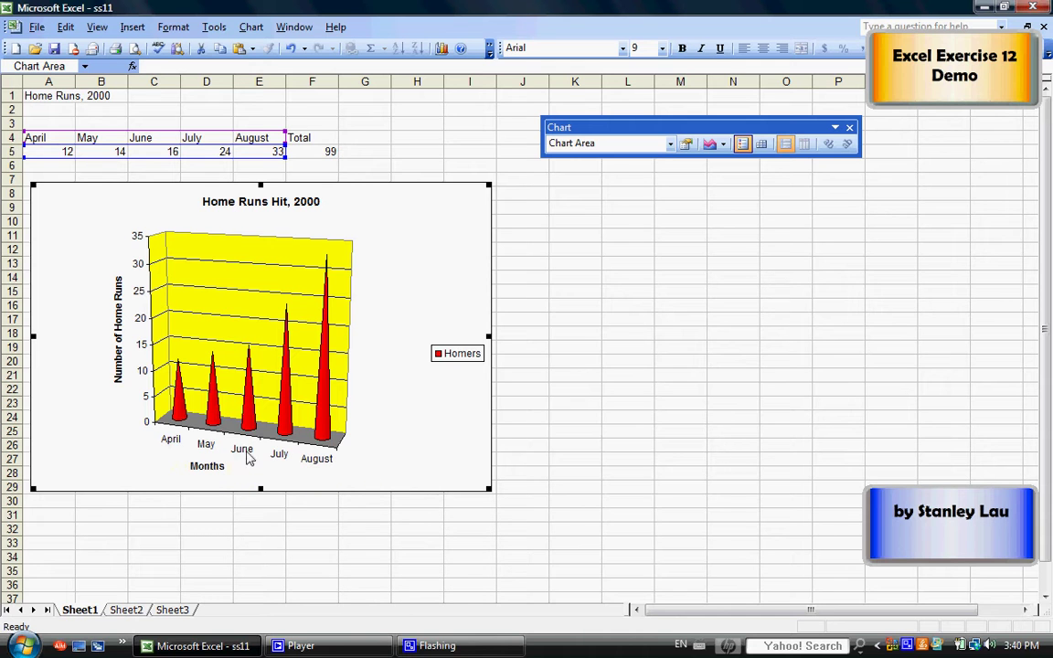
- Format the month labels on the category axis with a plum font color and size 11
double_click(314, 467)
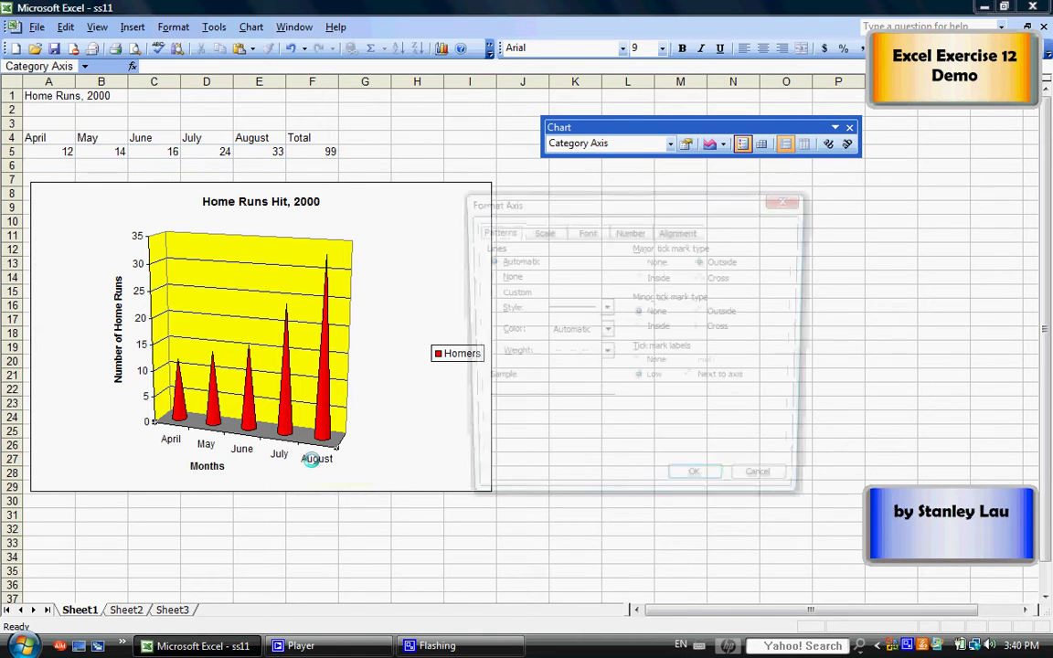
click(583, 233)
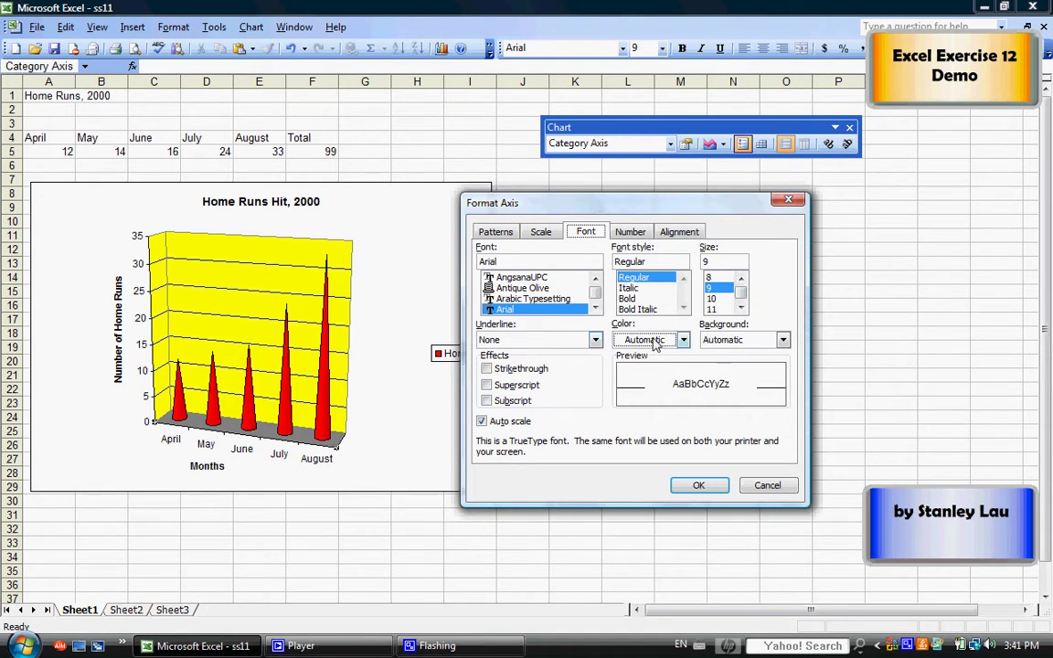
click(683, 341)
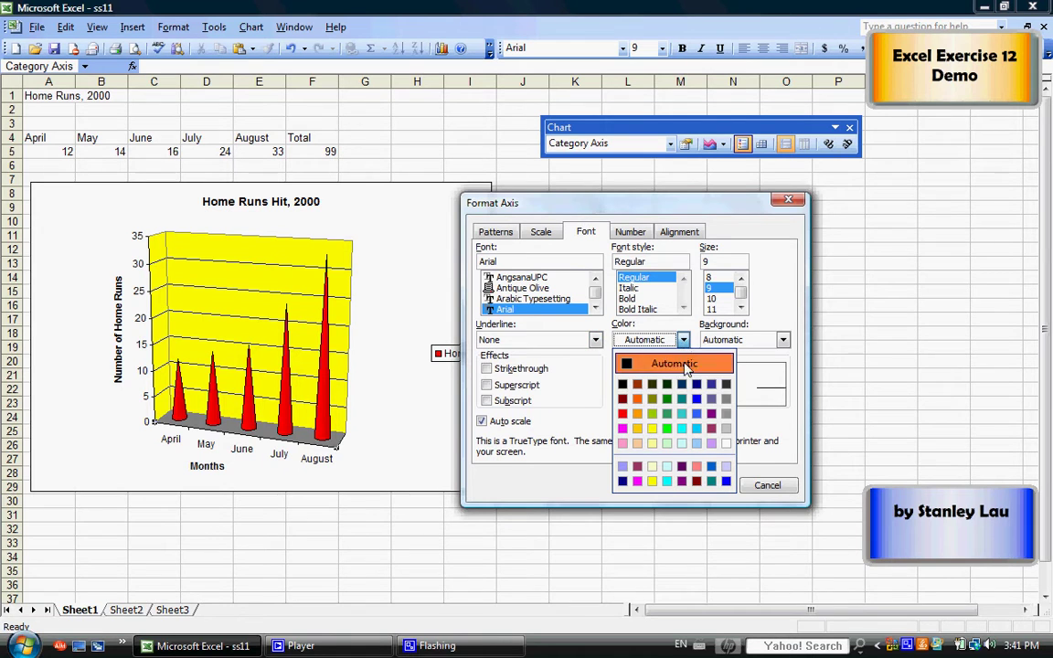
click(712, 430)
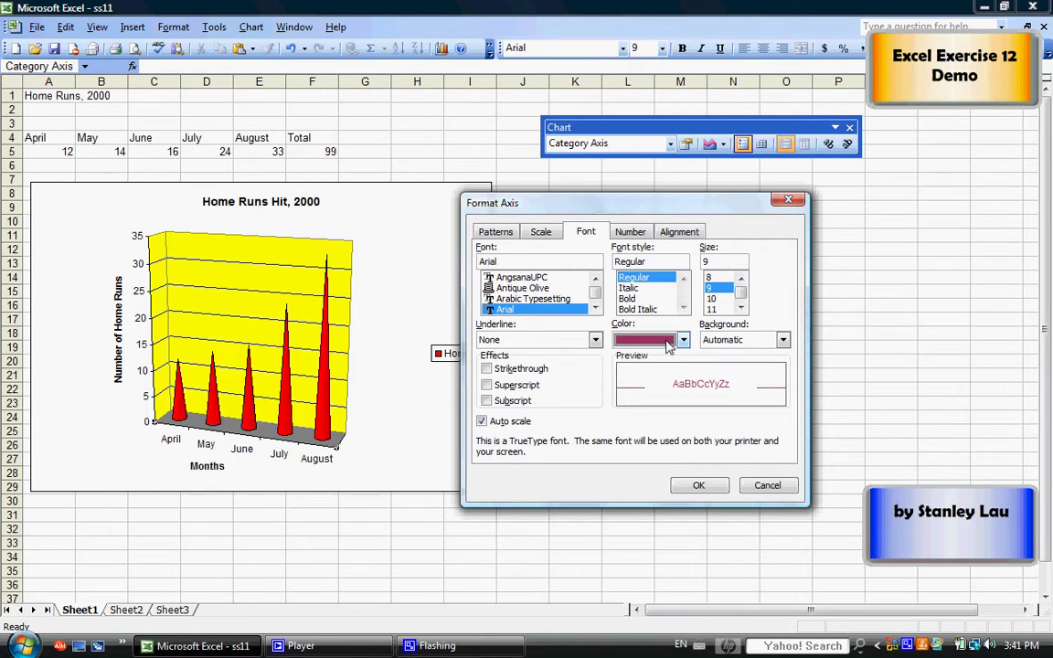
mouse_move(741, 290)
mouse_down()
mouse_move(742, 302)
mouse_move(743, 290)
mouse_up()
click(714, 309)
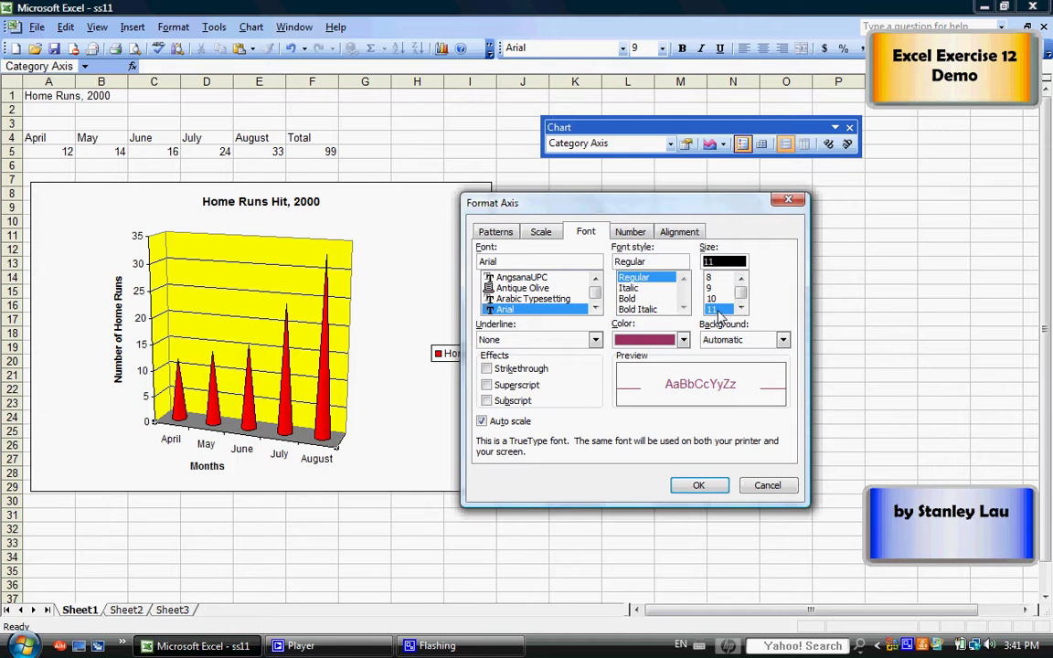
click(698, 486)
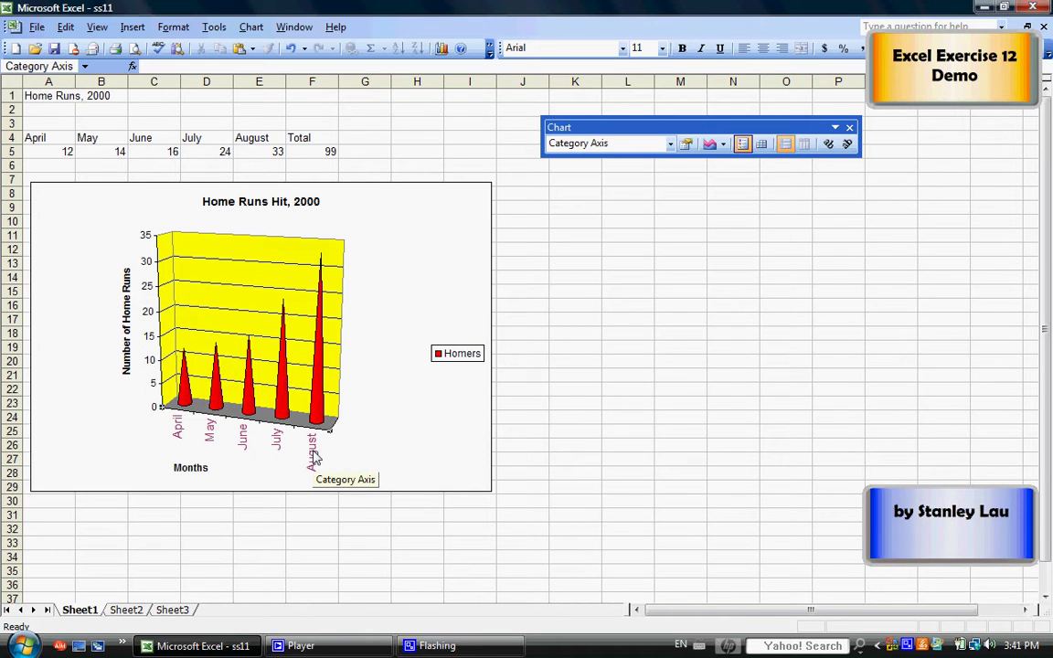
- Rotate the month labels on the category axis to 45 degrees
double_click(314, 457)
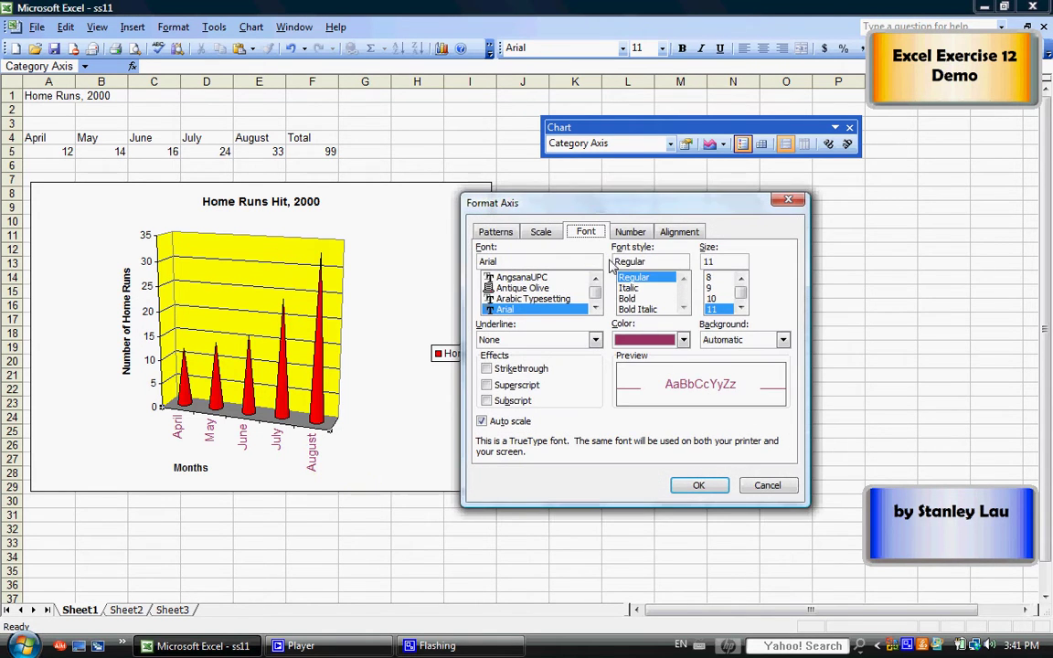
click(679, 234)
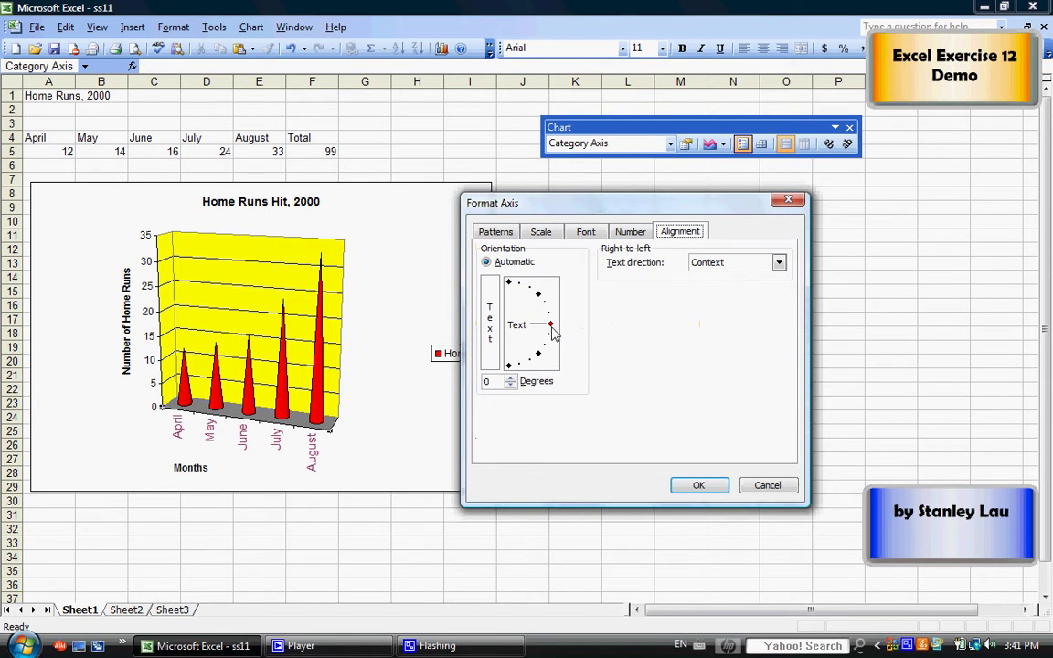
drag(553, 329, 541, 302)
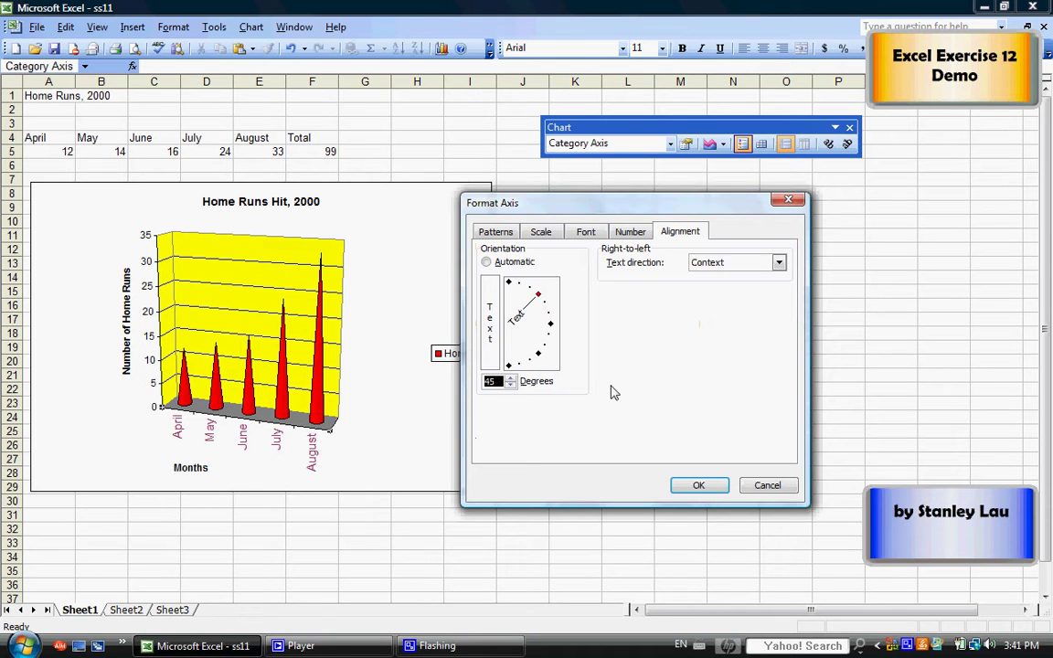
click(698, 485)
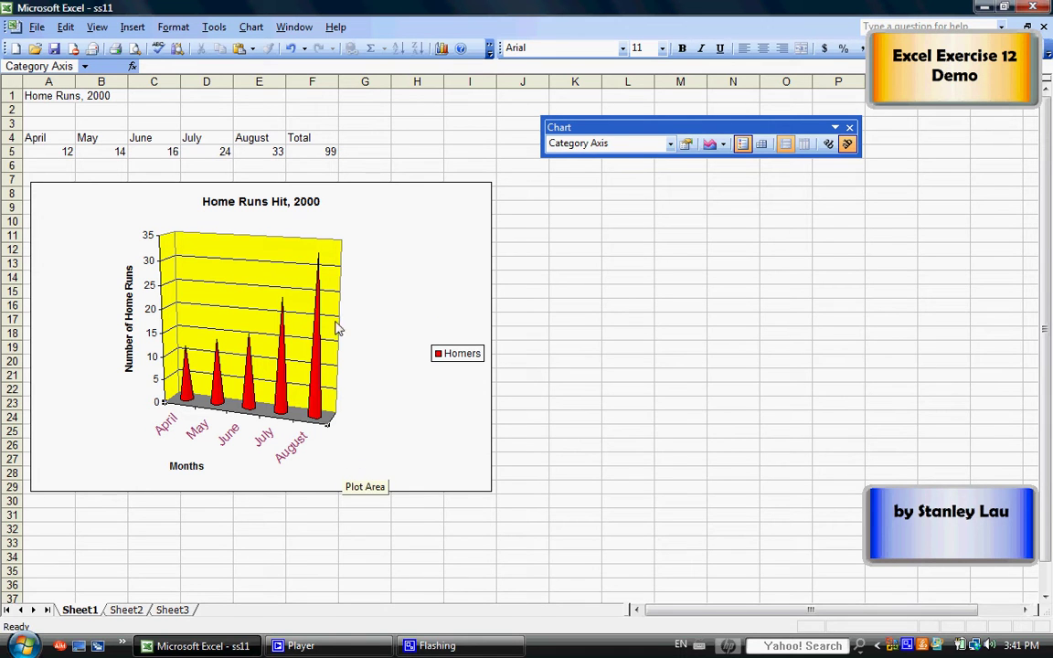
- Format the chart title "Home Runs Hit, 2000" with font size 20 and a blue font color
double_click(245, 205)
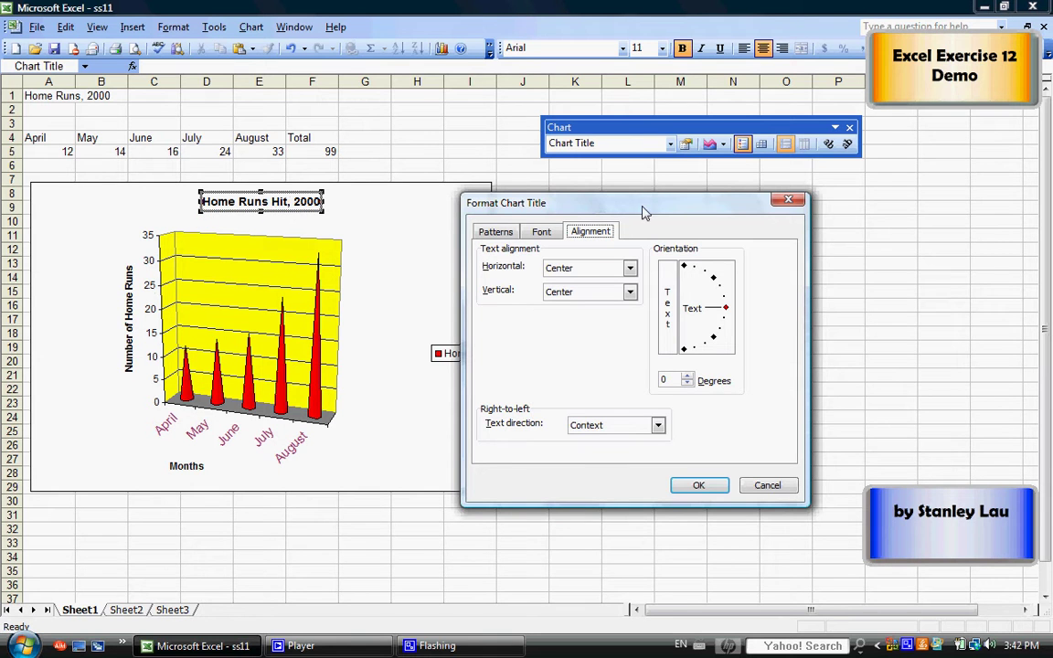
drag(643, 203, 681, 188)
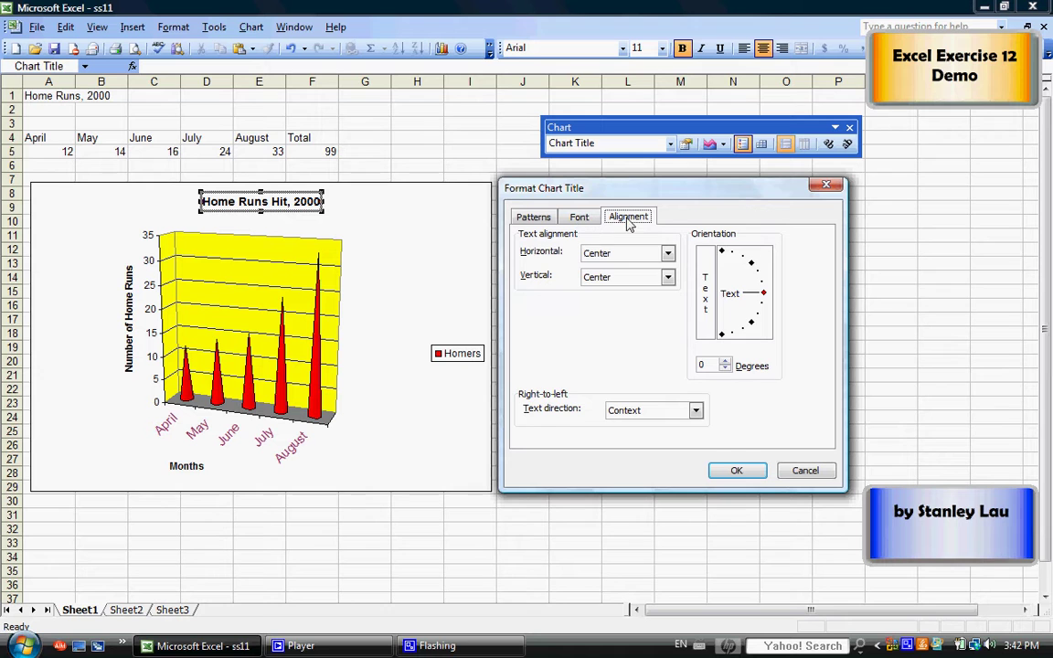
click(581, 217)
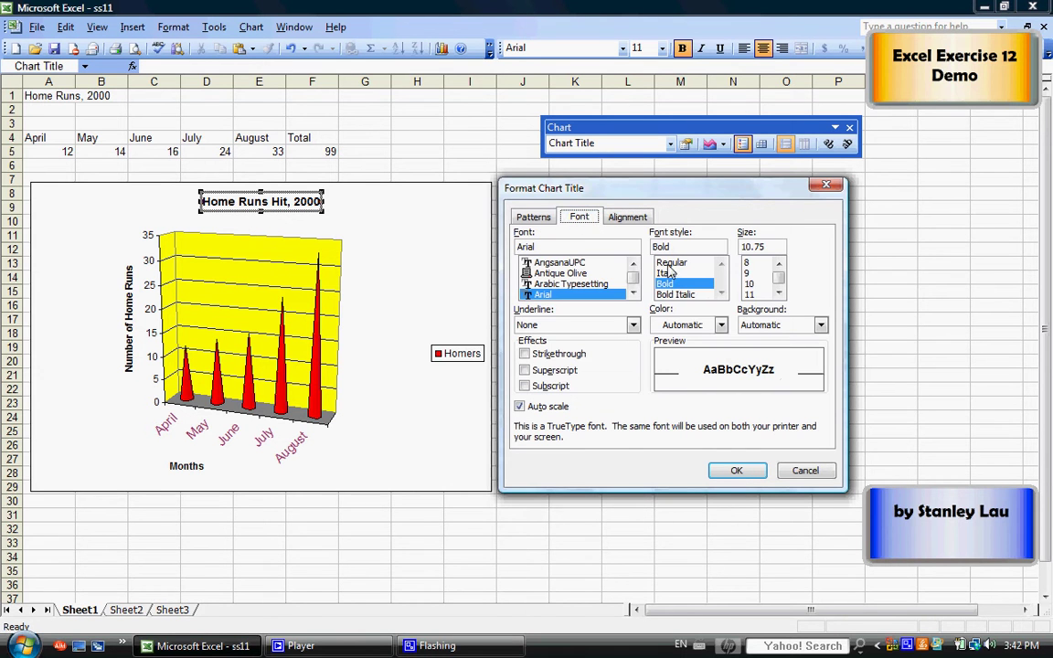
click(779, 297)
scroll(768, 300, down, 1)
click(750, 295)
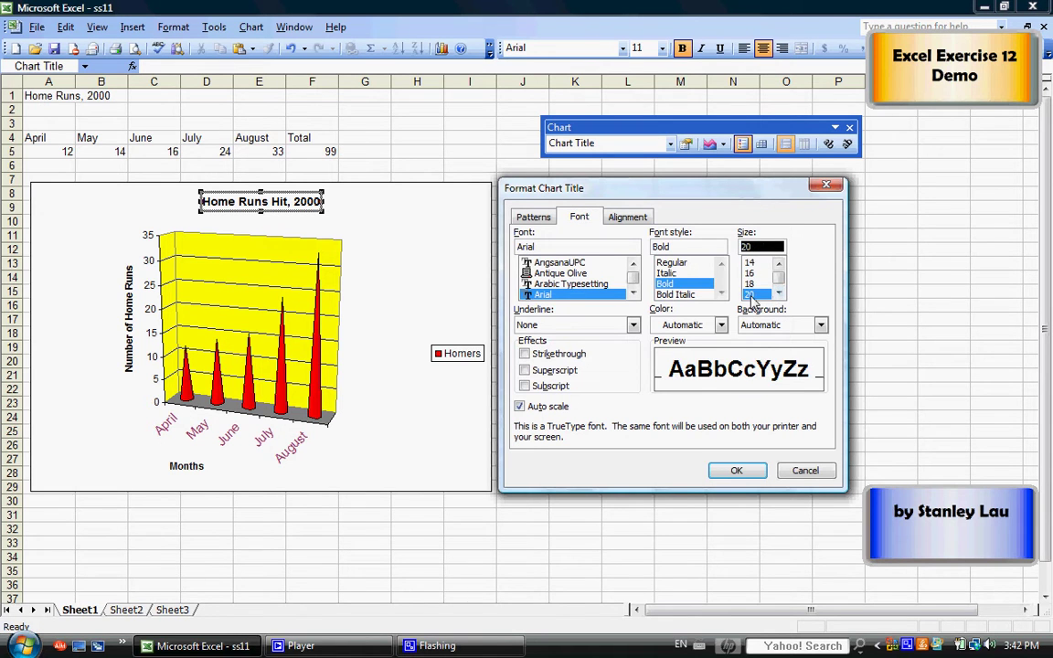
click(721, 325)
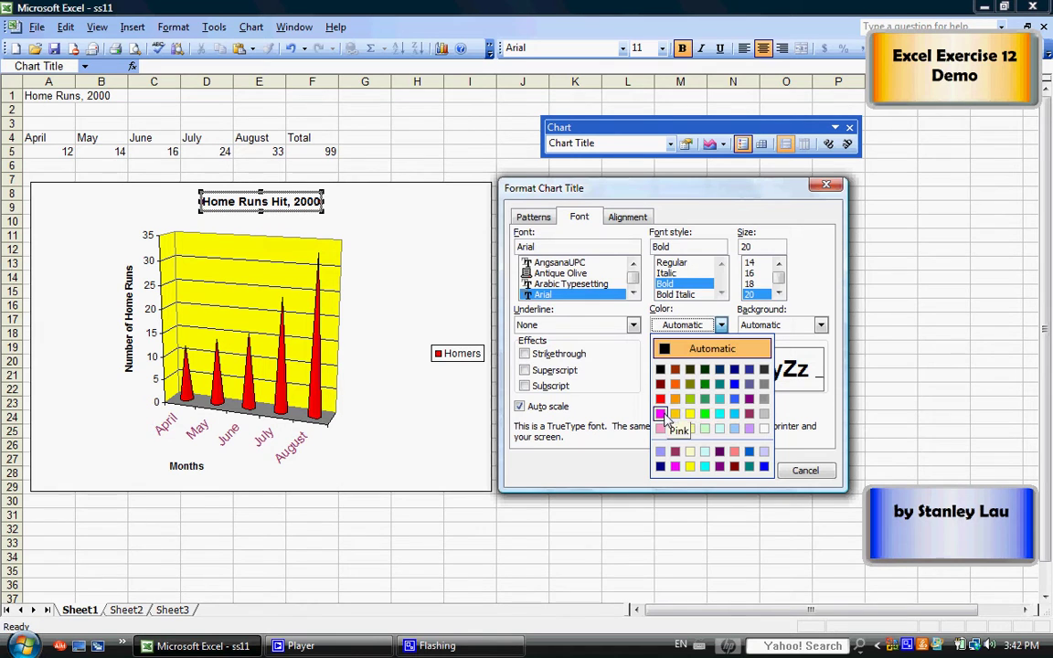
click(734, 399)
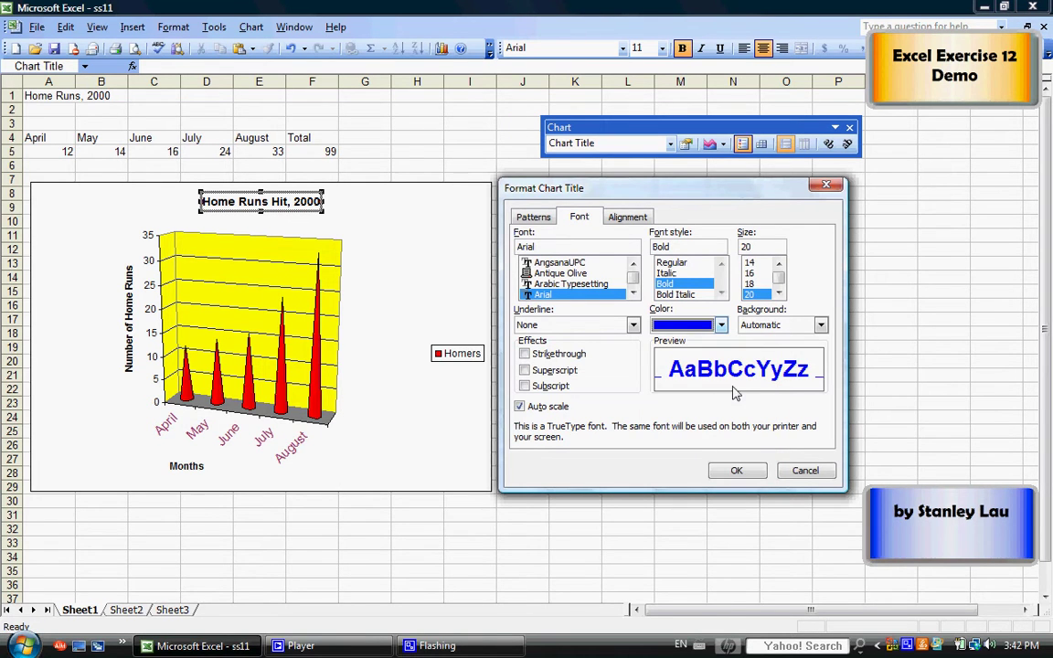
click(739, 470)
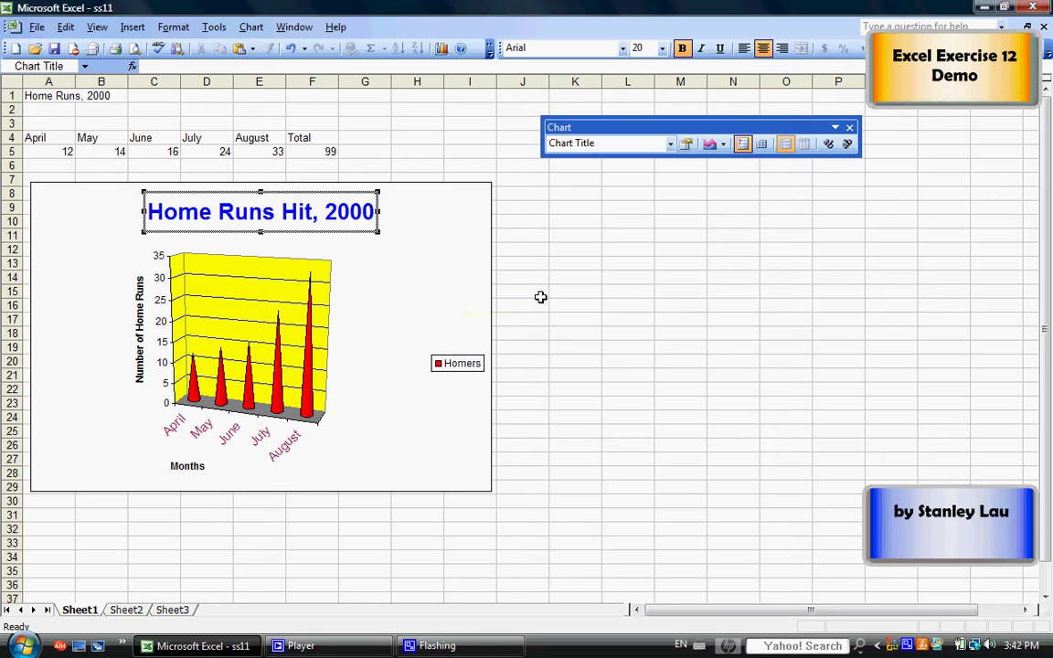
- Save a copy of the workbook as ss12 on Removable Disk (F:)
click(38, 26)
click(62, 87)
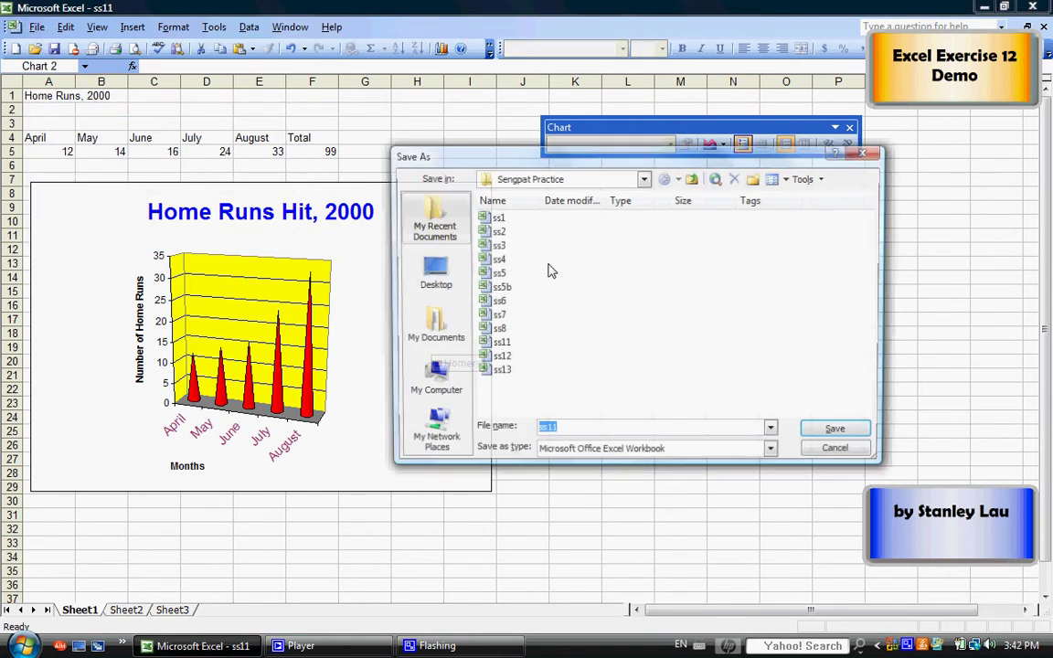
click(631, 180)
click(567, 256)
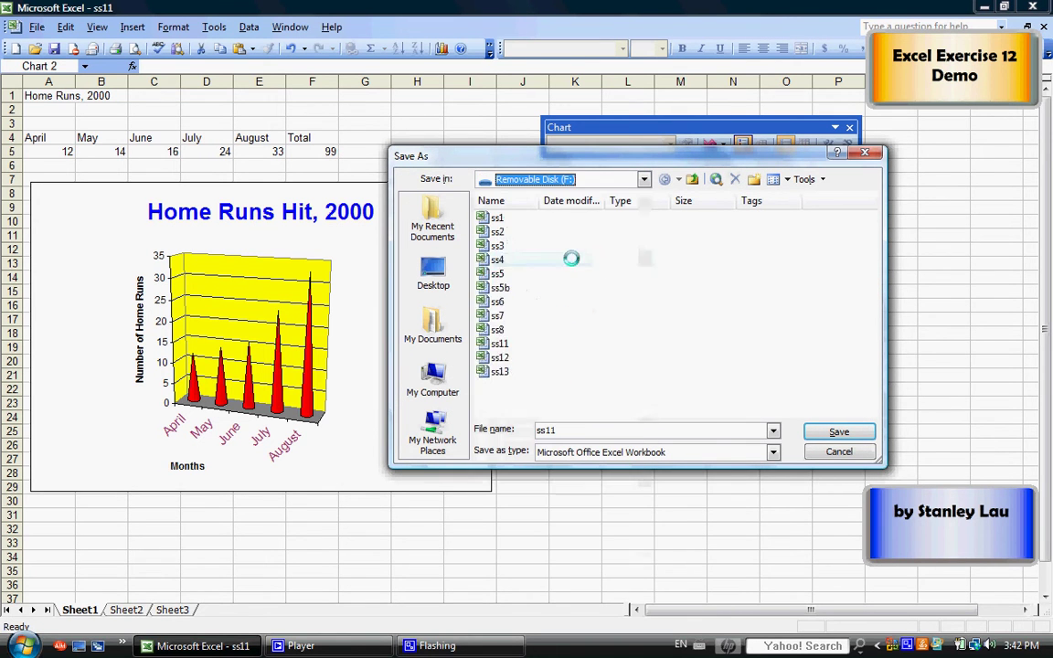
click(567, 429)
key(BackSpace)
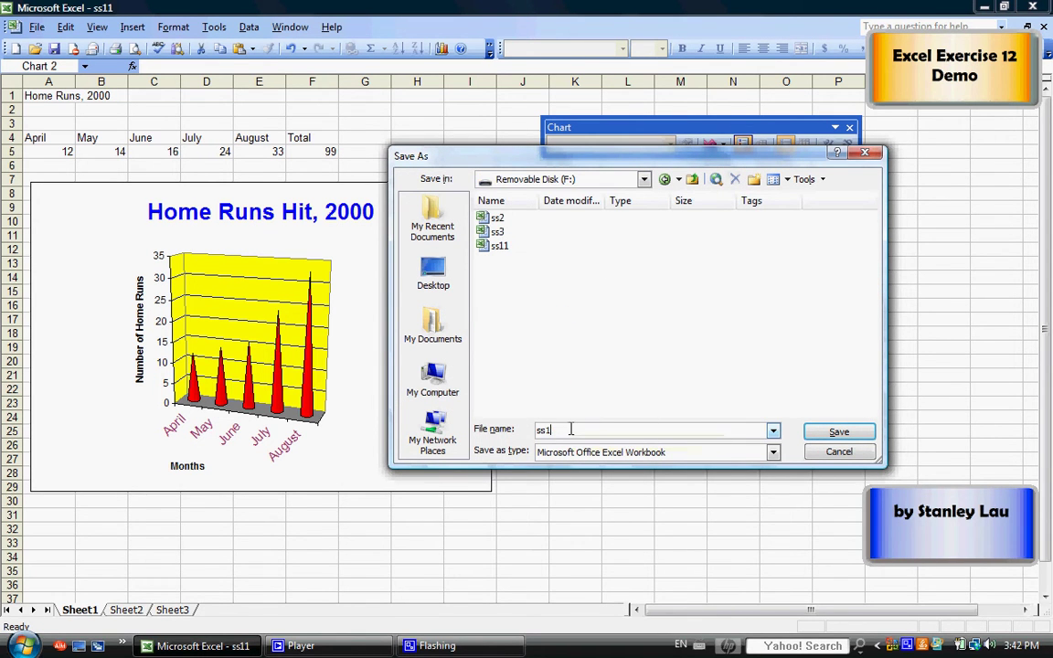
text(2)
click(828, 438)
right_click(909, 643)
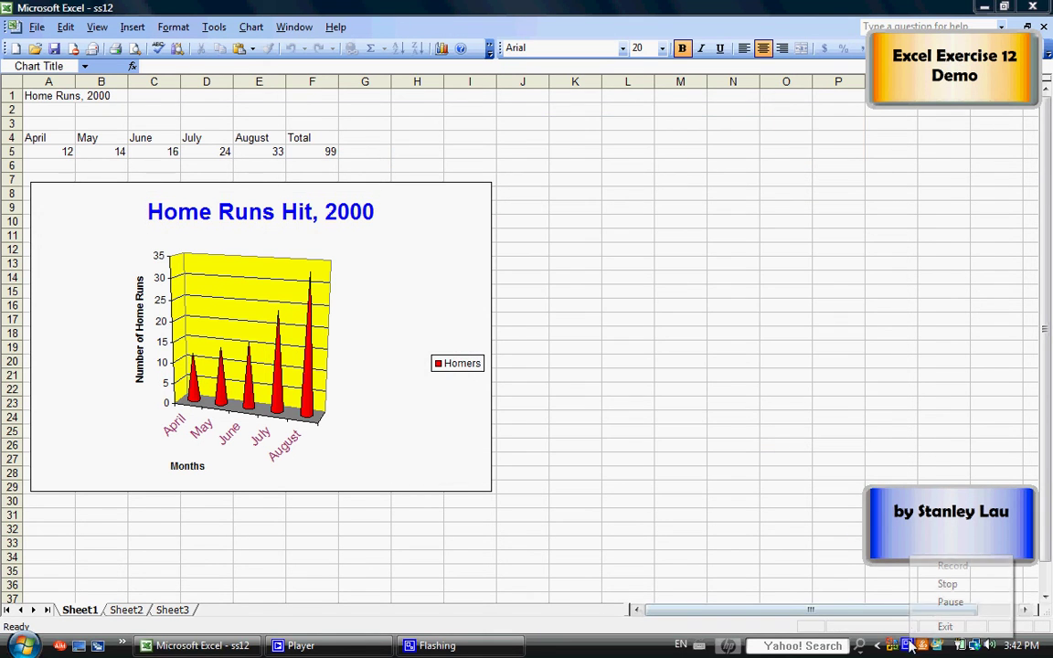